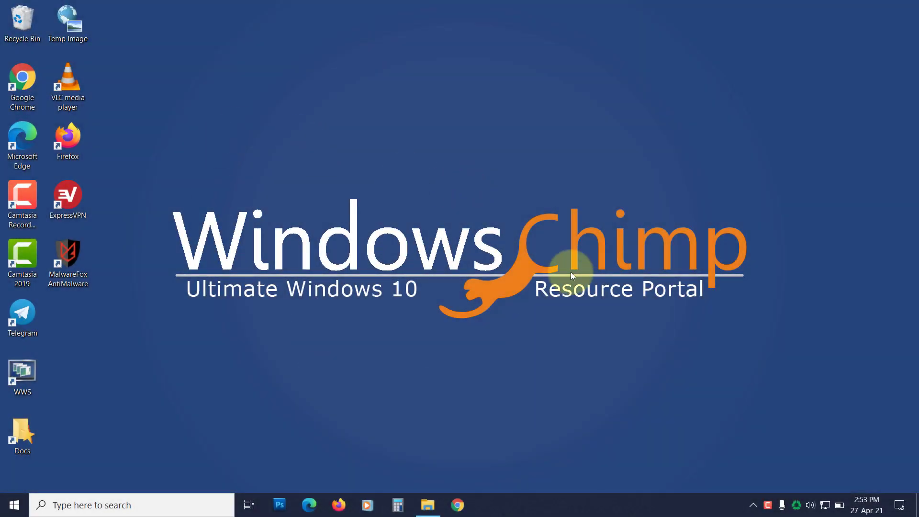
Show This PC's system properties from the File Explorer navigation pane
click(430, 509)
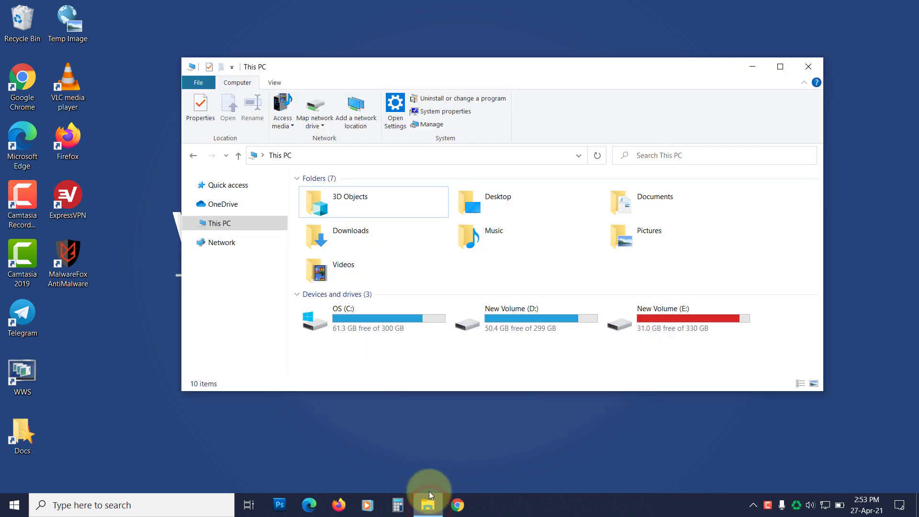
right_click(232, 226)
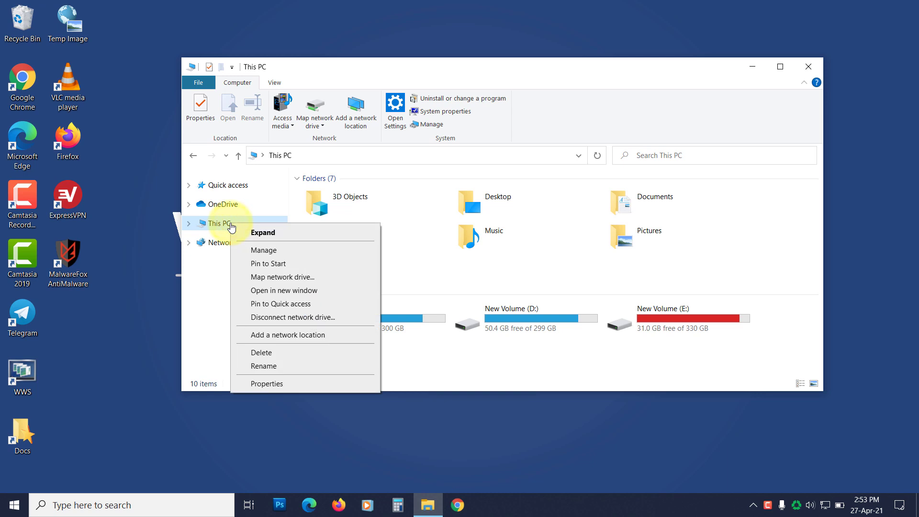
click(292, 384)
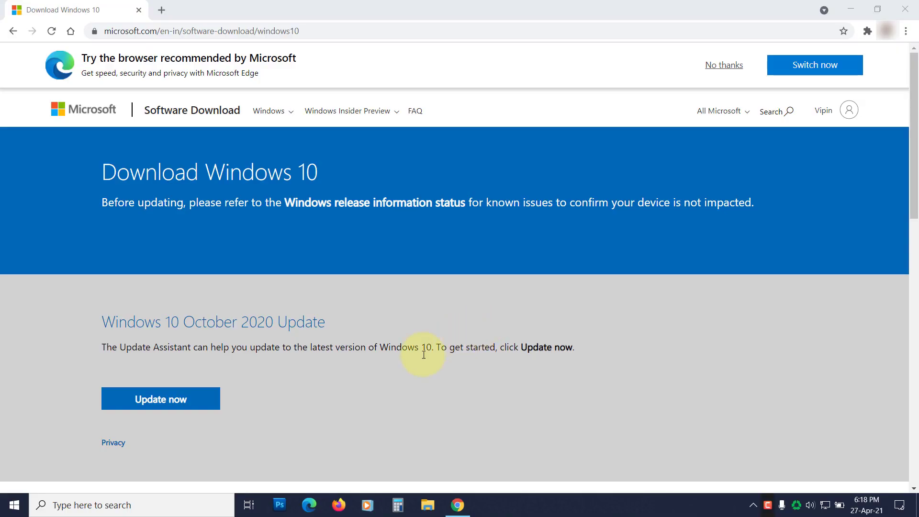
scroll(264, 392, down, 3)
scroll(264, 392, down, 2)
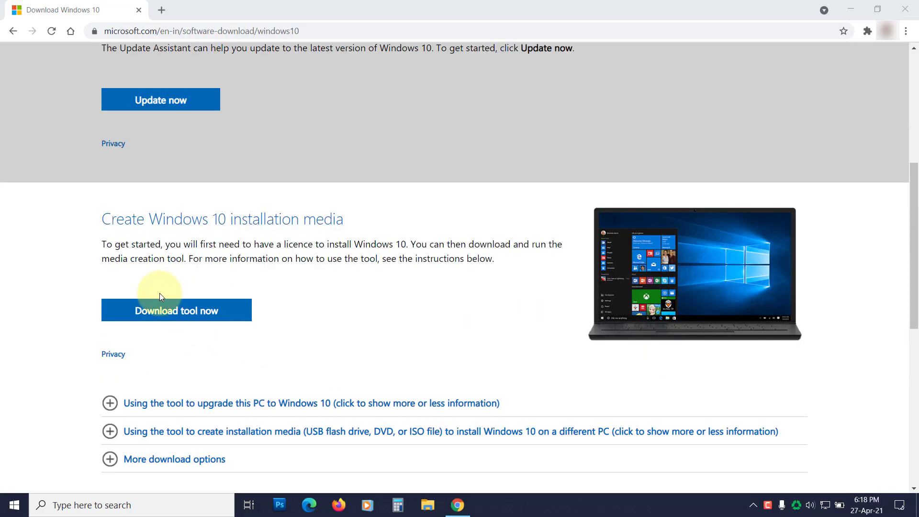
Download MediaCreationTool.exe from Microsoft, run it, and minimise Chrome
click(179, 317)
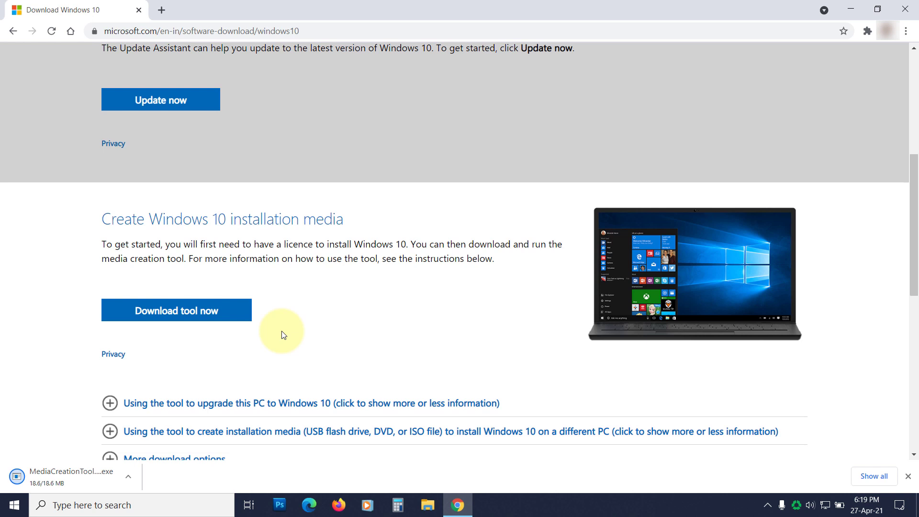
click(73, 481)
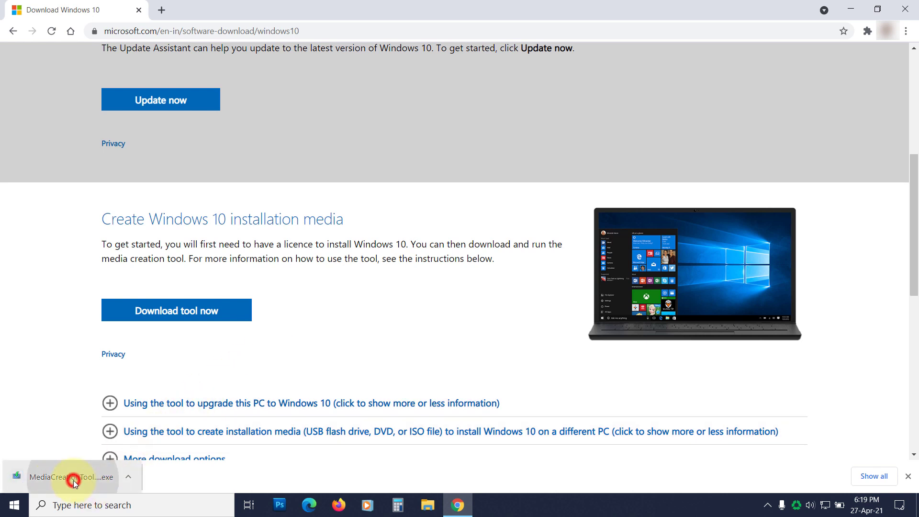
click(857, 10)
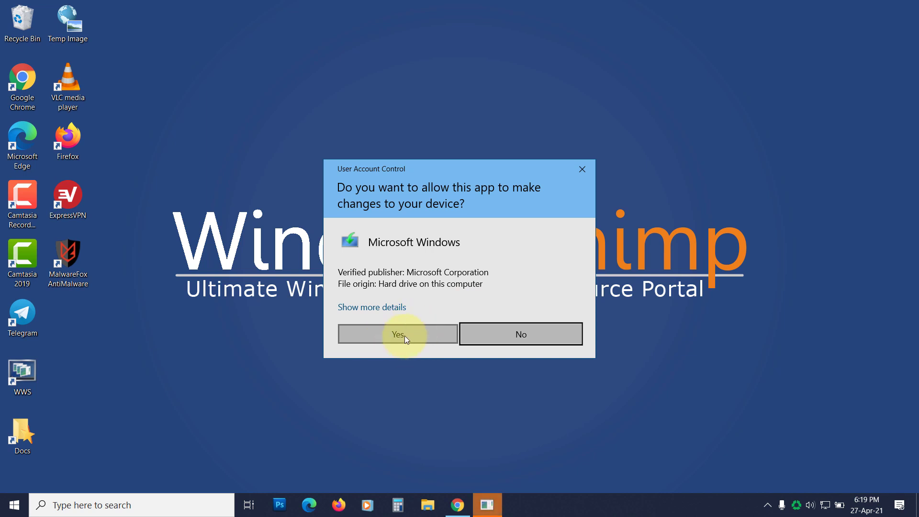
Approve the UAC prompt, accept the licence, and select Create installation media for another PC
click(405, 337)
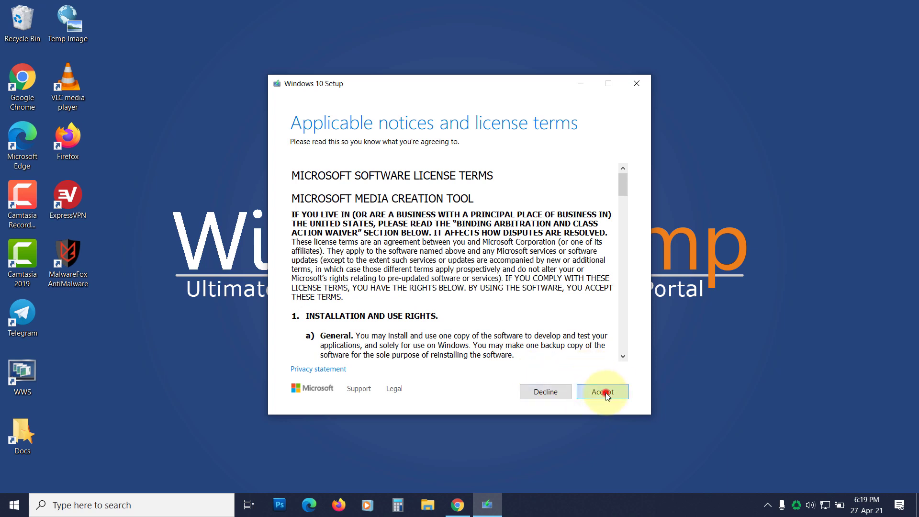
click(606, 393)
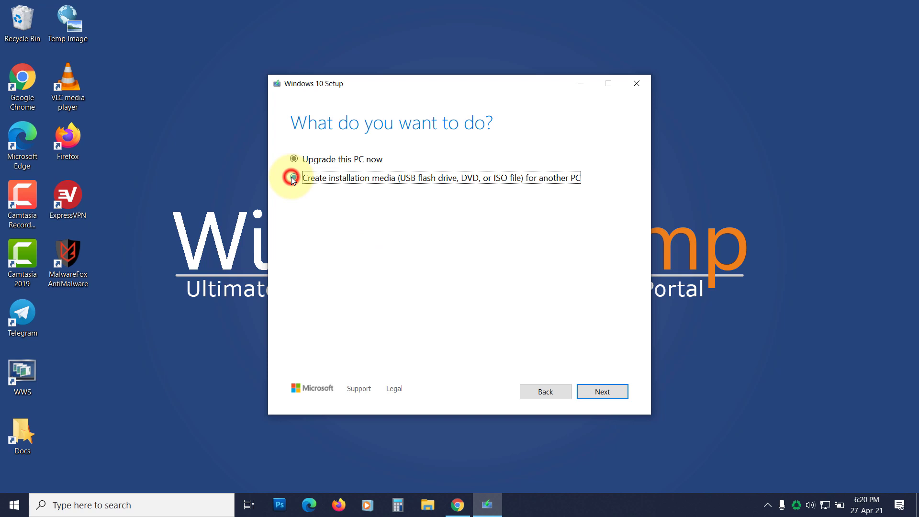
click(291, 178)
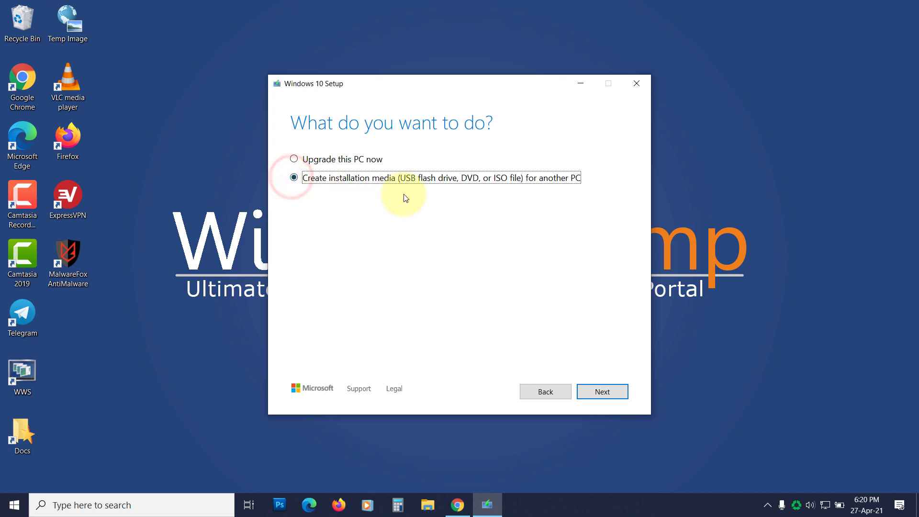
click(606, 393)
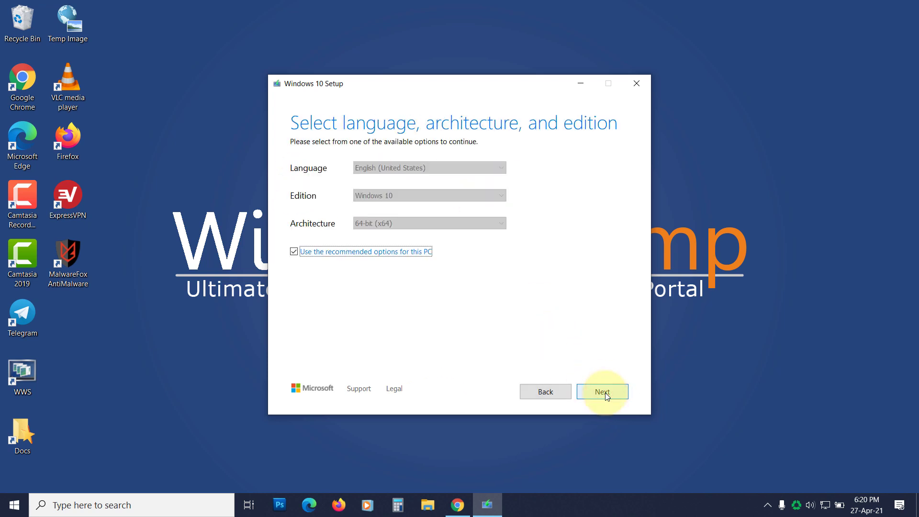
Untick the recommended options and set the architecture to 64-bit (x64)
click(294, 251)
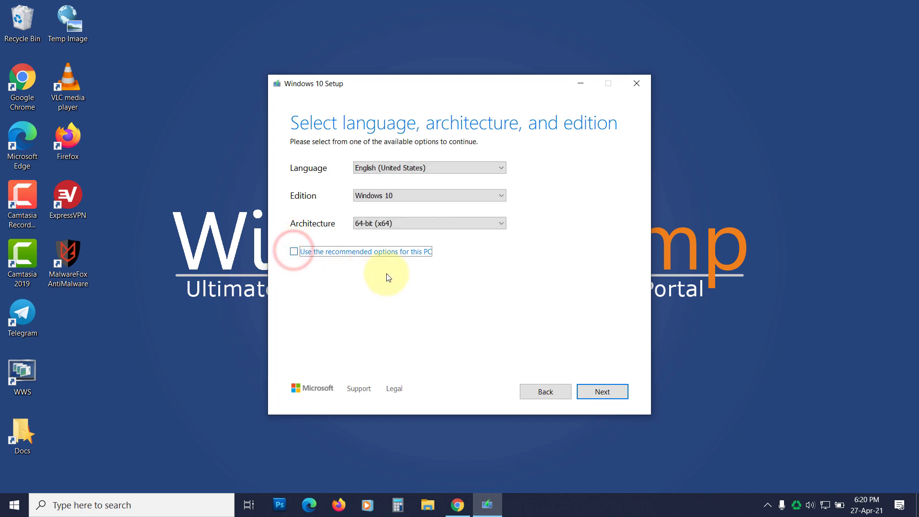
click(382, 223)
click(399, 223)
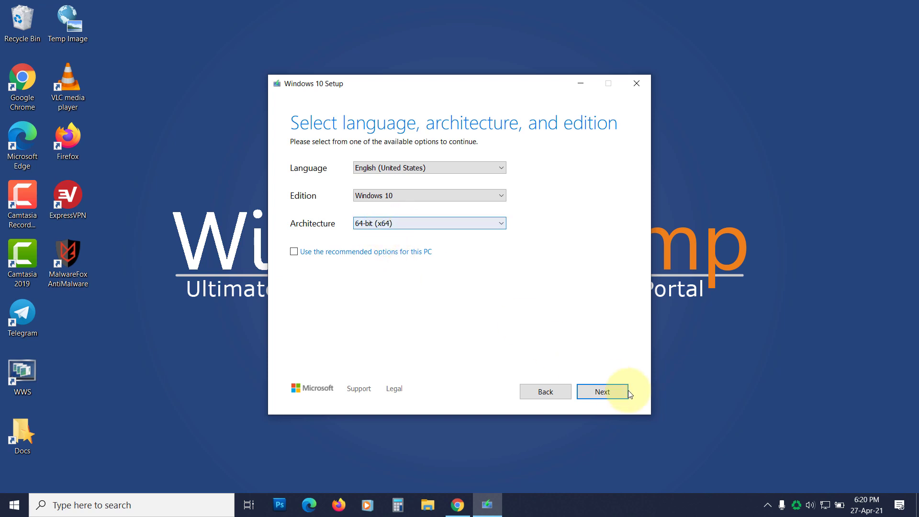
click(607, 391)
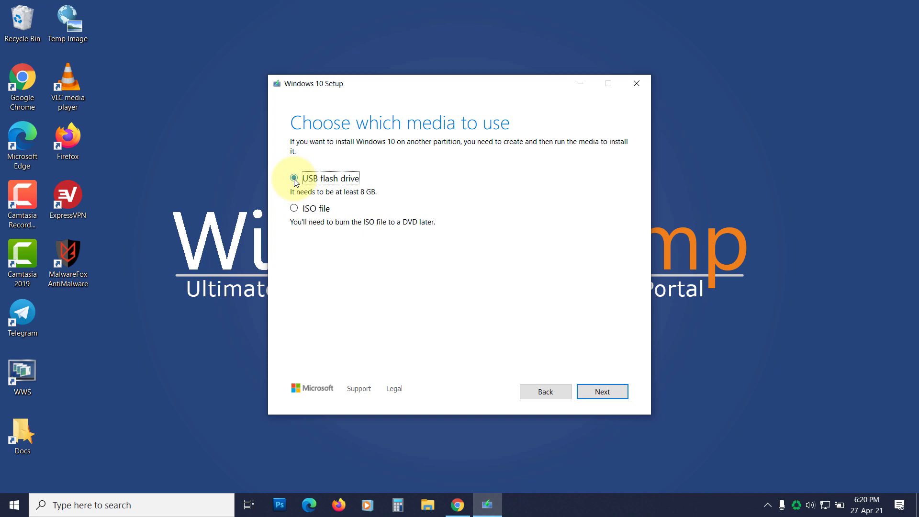
Write Windows 10 onto the F: (ESD-USB) flash drive and finish the tool
click(606, 390)
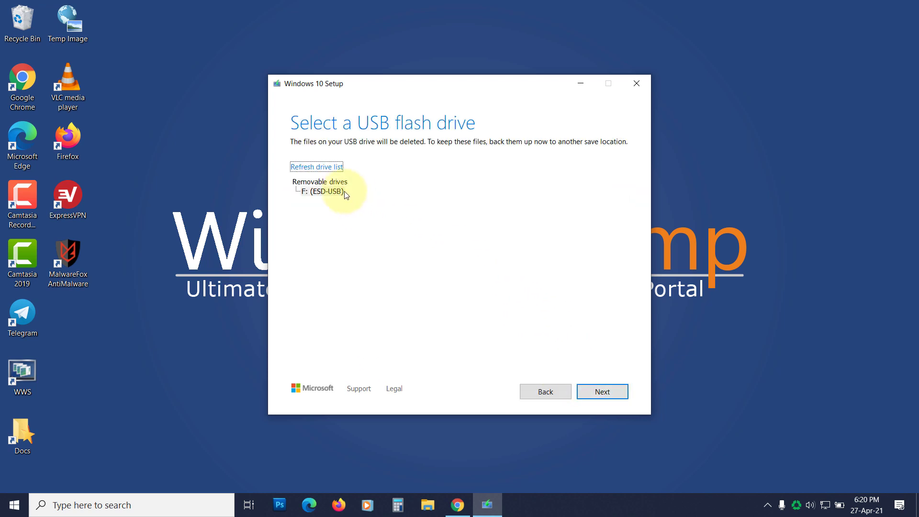
click(323, 191)
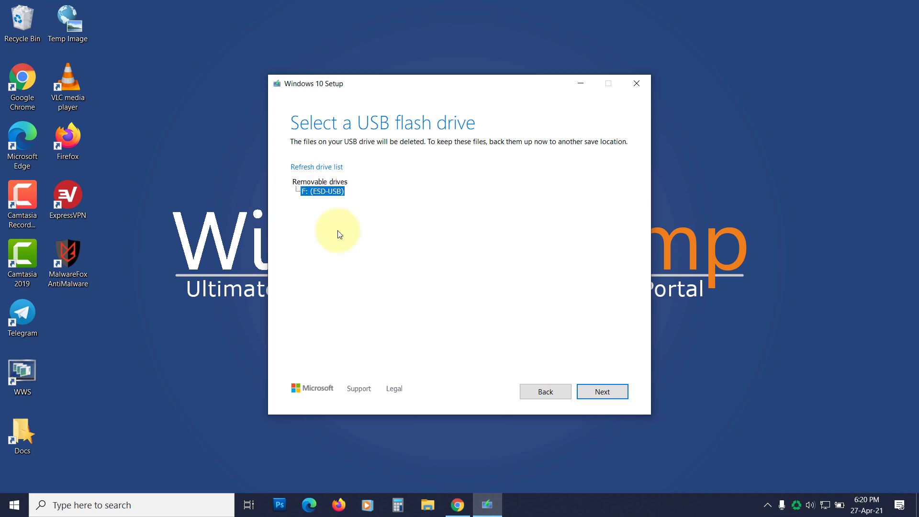
click(604, 391)
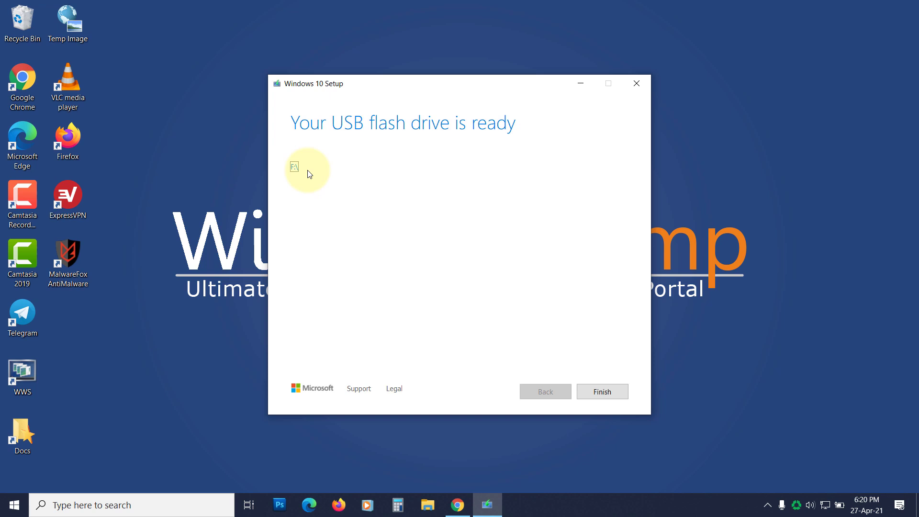
click(603, 392)
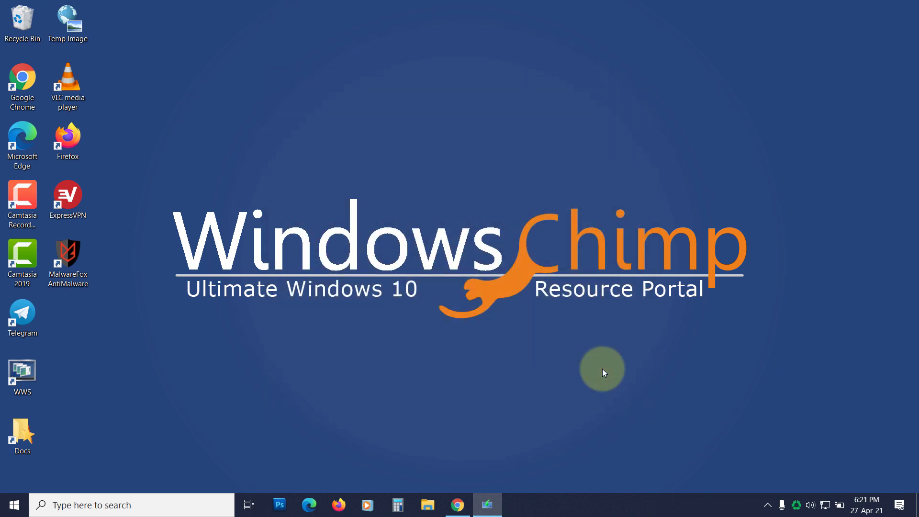
Restart Windows from the Start menu's Power options
click(9, 506)
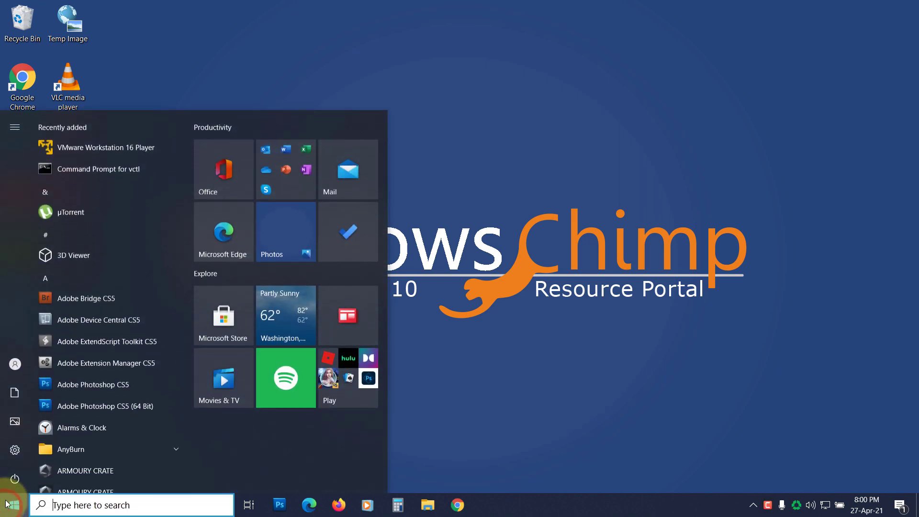
click(14, 479)
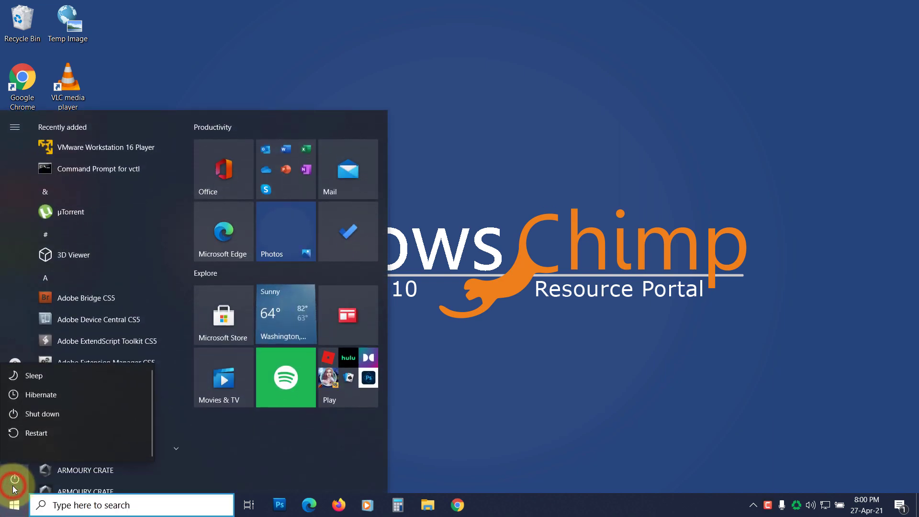
click(50, 429)
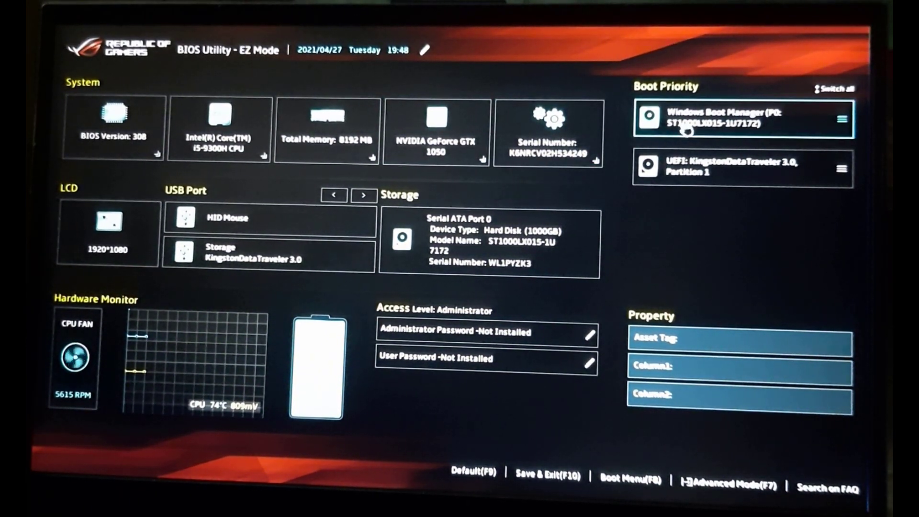
Move UEFI: KingstonDataTraveler above Windows Boot Manager, then save and exit (F10)
click(672, 122)
click(700, 169)
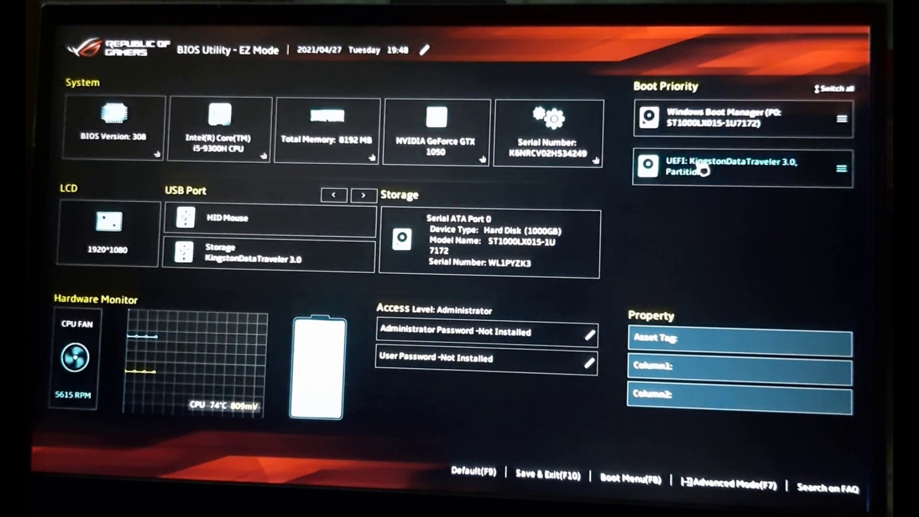
drag(717, 164, 707, 121)
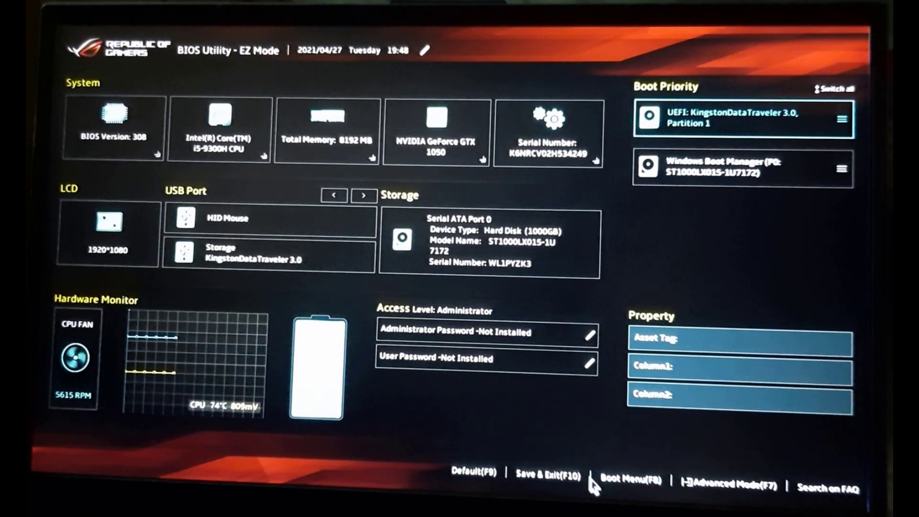
click(555, 475)
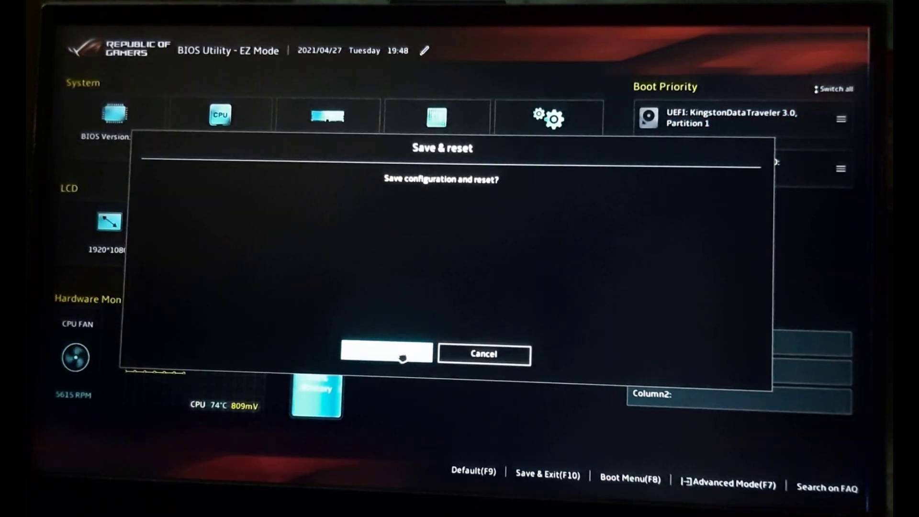
click(402, 355)
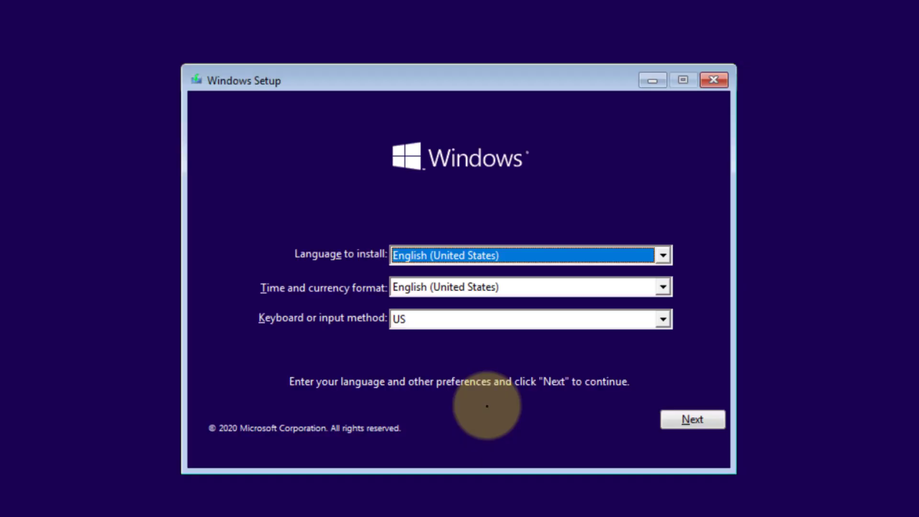
Keep English (United States) language, format and US keyboard, then choose Install now
click(533, 260)
click(515, 289)
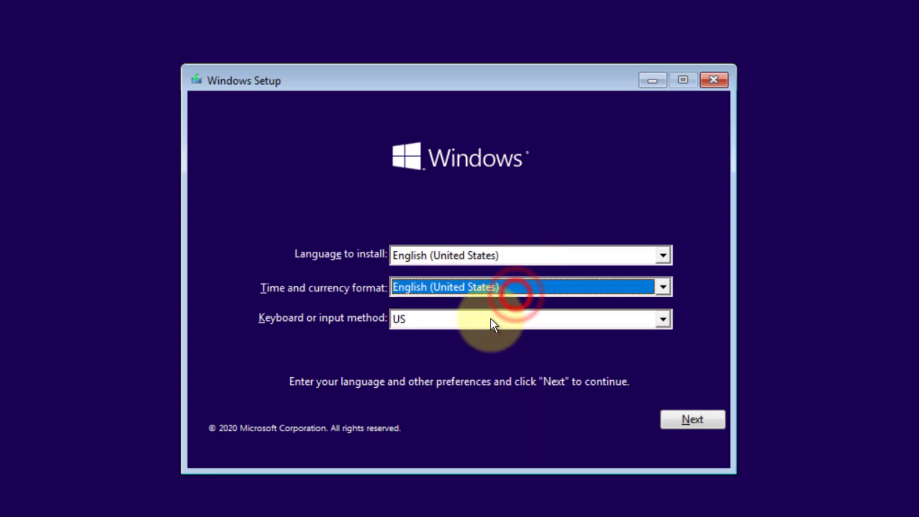
click(490, 320)
click(695, 419)
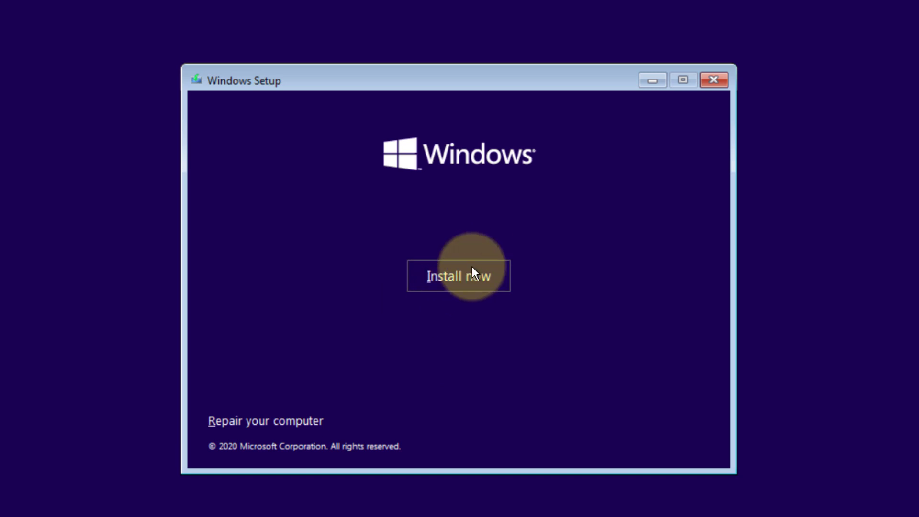
click(466, 280)
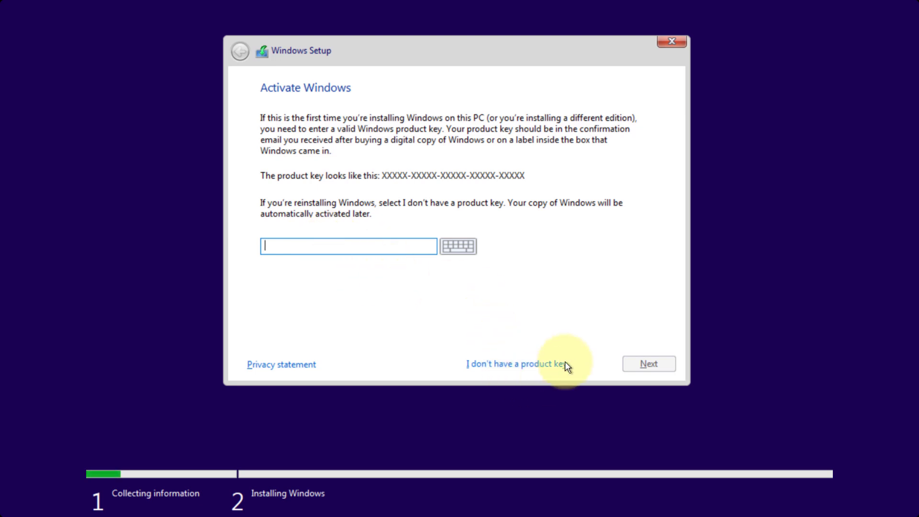
Skip the product key, select Windows 10 Home, and accept the license terms
click(541, 366)
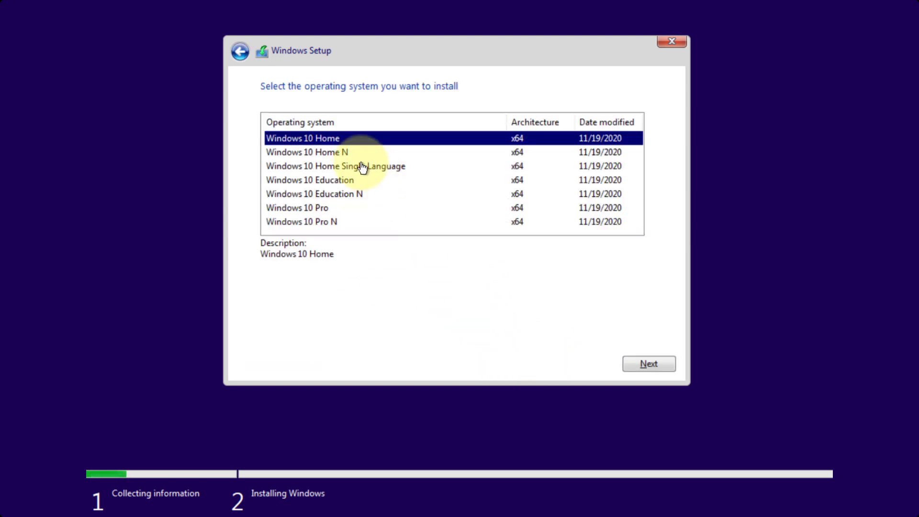
click(335, 136)
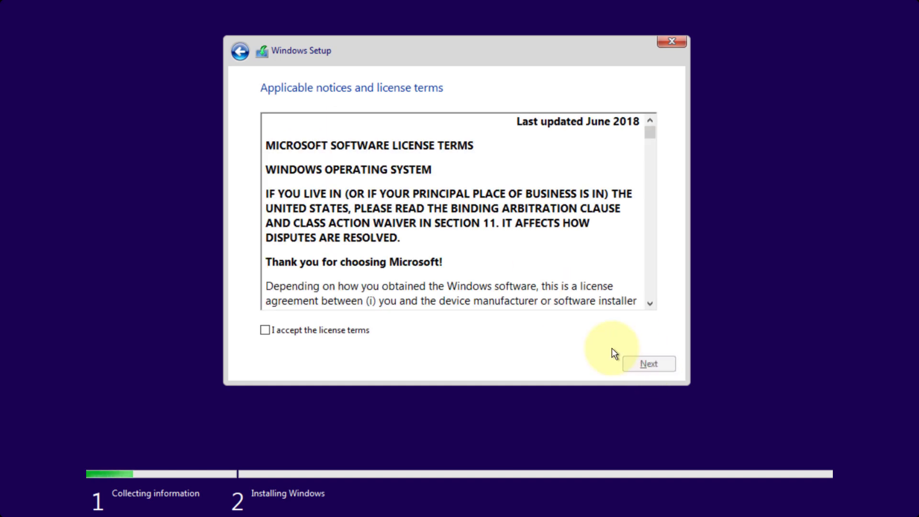
scroll(491, 286, down, 5)
scroll(491, 287, down, 3)
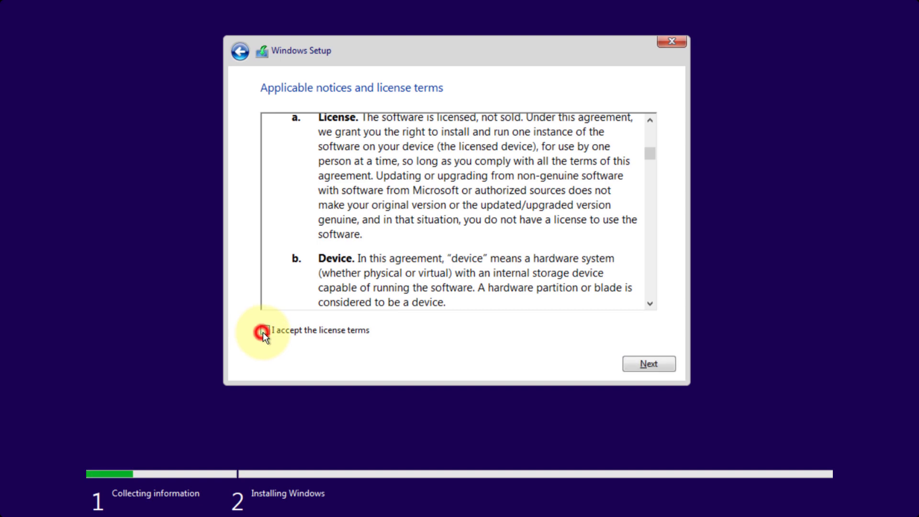
click(263, 332)
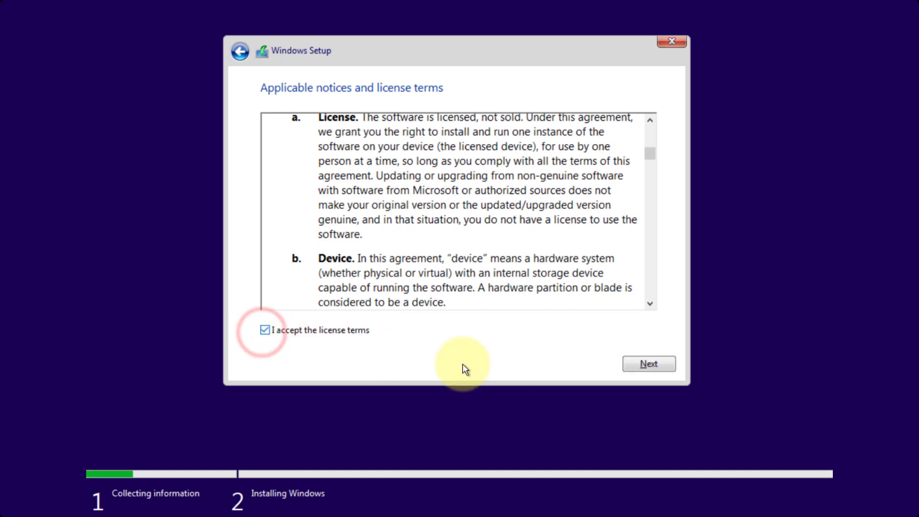
click(650, 367)
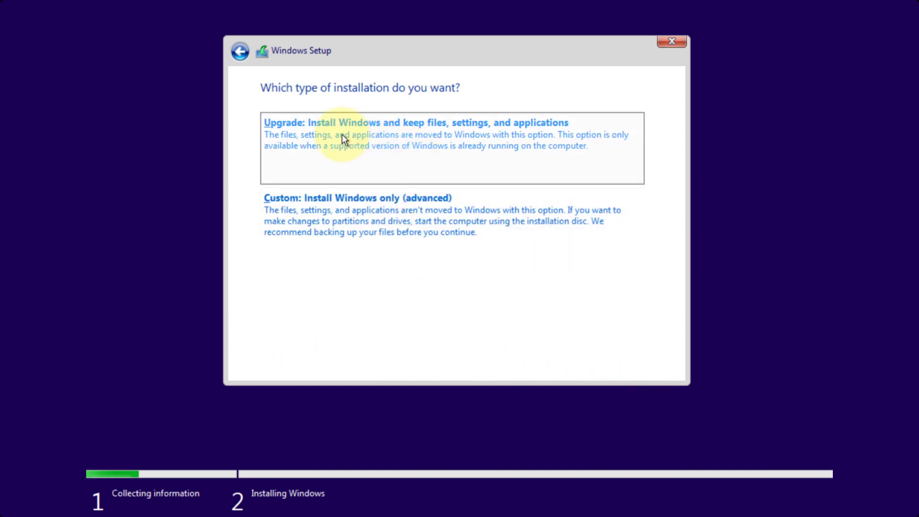
Choose a Custom install on Drive 0 Partition 3 and review the Windows.old warning
click(403, 230)
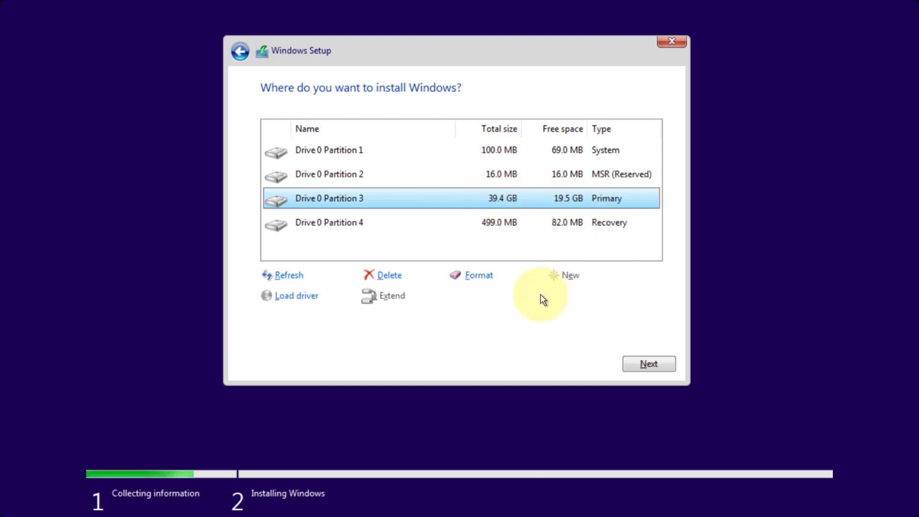
click(659, 369)
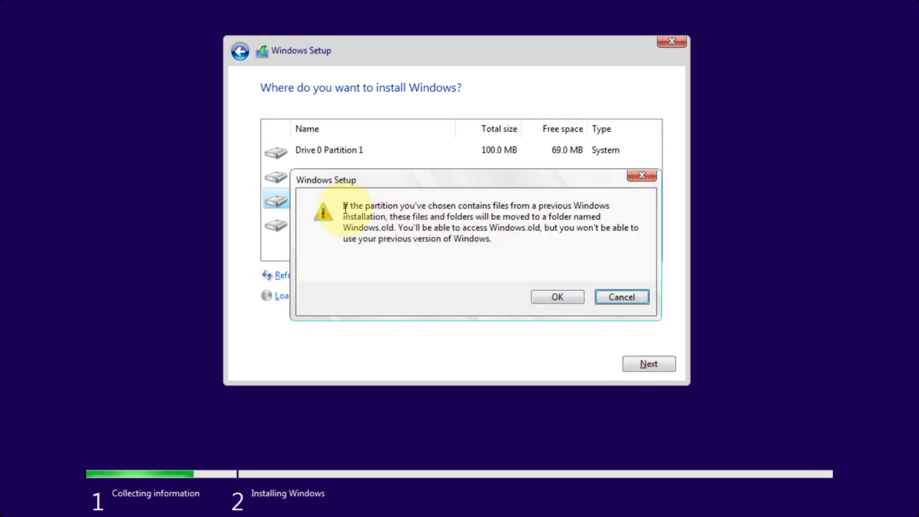
mouse_move(345, 208)
mouse_down()
mouse_move(612, 207)
mouse_move(630, 246)
mouse_up()
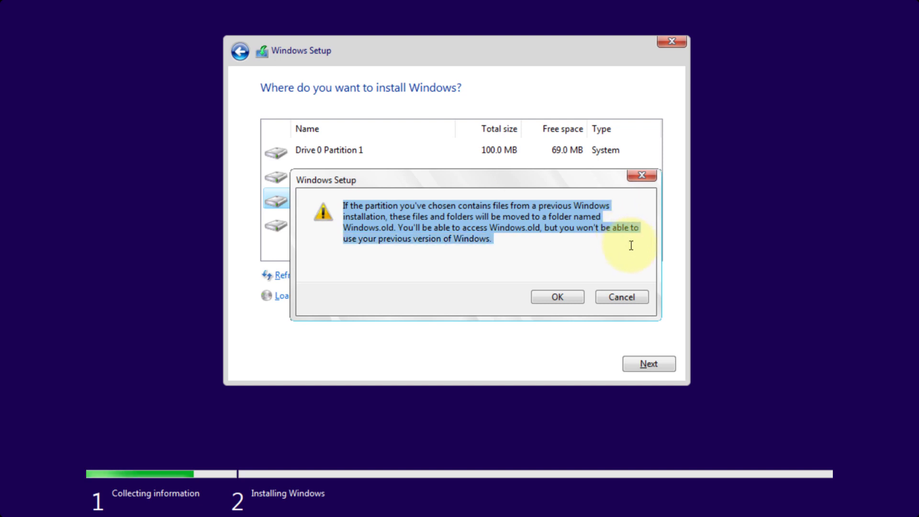
click(526, 236)
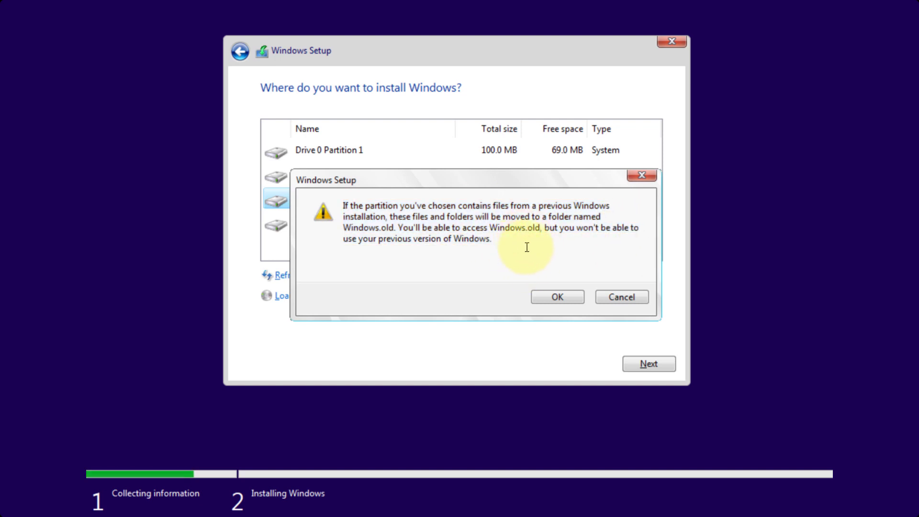